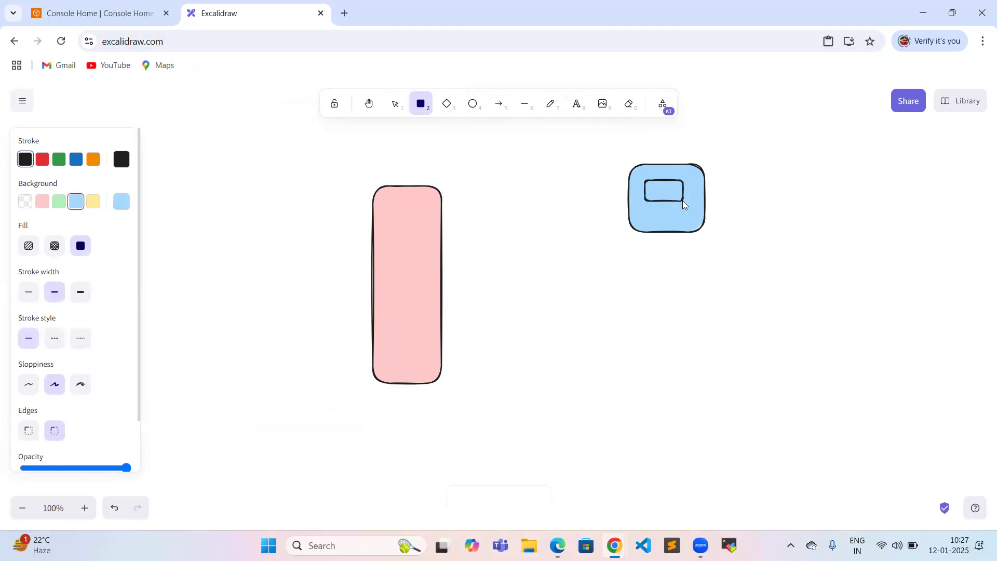
- Fill the small inner rectangle with light red and centre it in the blue box
{"action": "left_click", "coordinate": [42, 201]}
{"action": "left_click_drag", "start_coordinate": [660, 191], "coordinate": [661, 194]}
{"action": "left_click", "coordinate": [712, 159]}
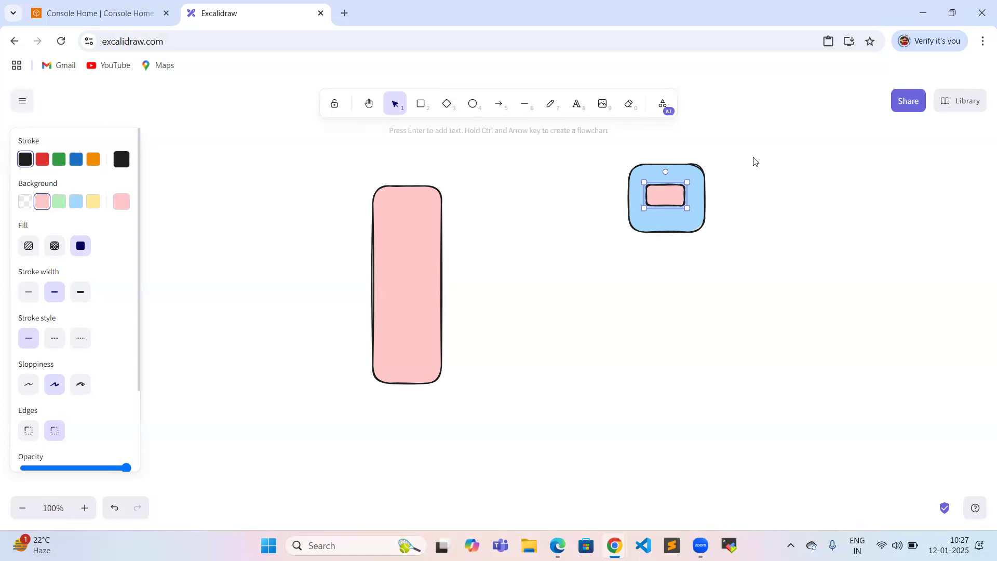
- Label the small light red rectangle "APP" in green text
{"action": "left_click", "coordinate": [576, 103]}
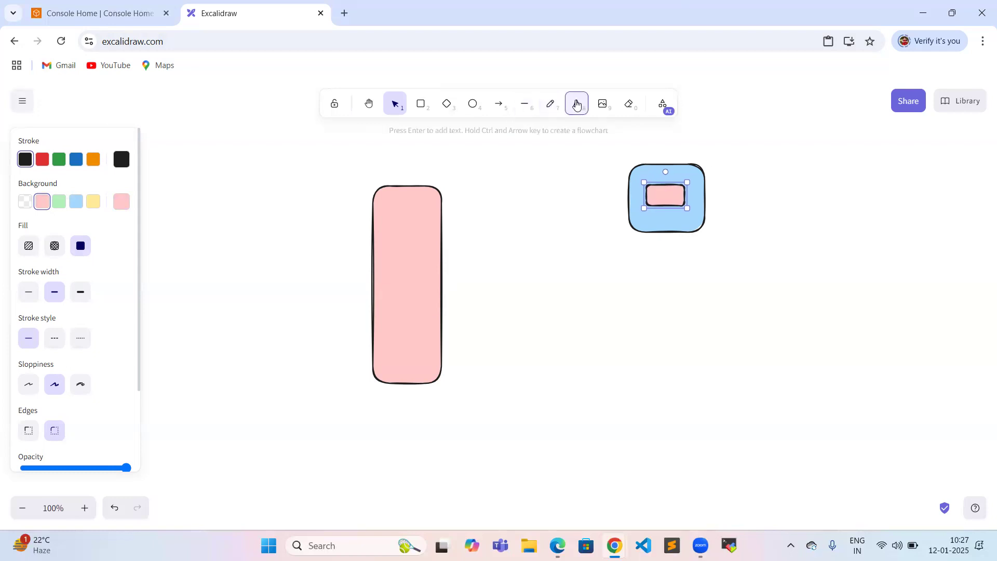
{"action": "left_click", "coordinate": [655, 194]}
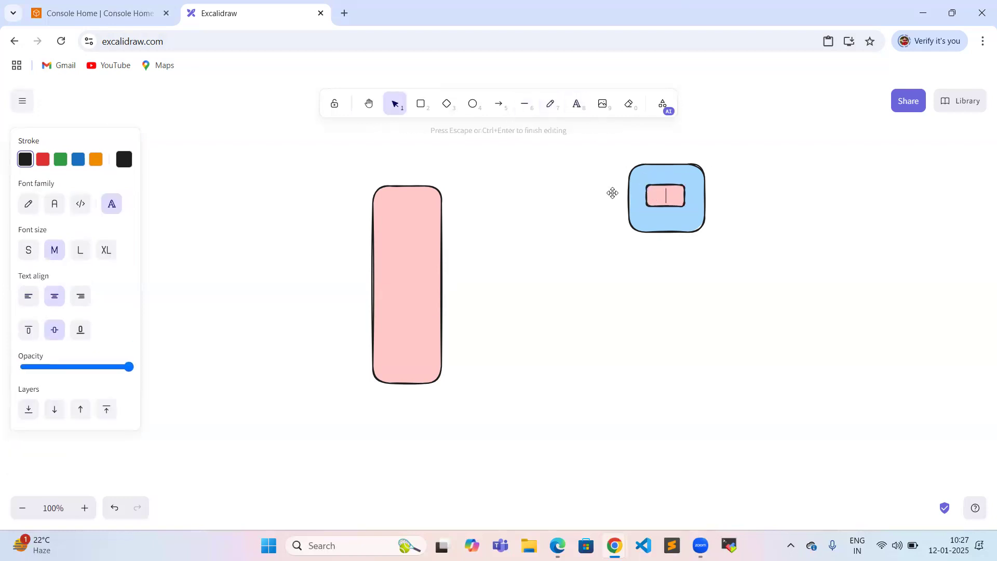
{"action": "left_click", "coordinate": [63, 163]}
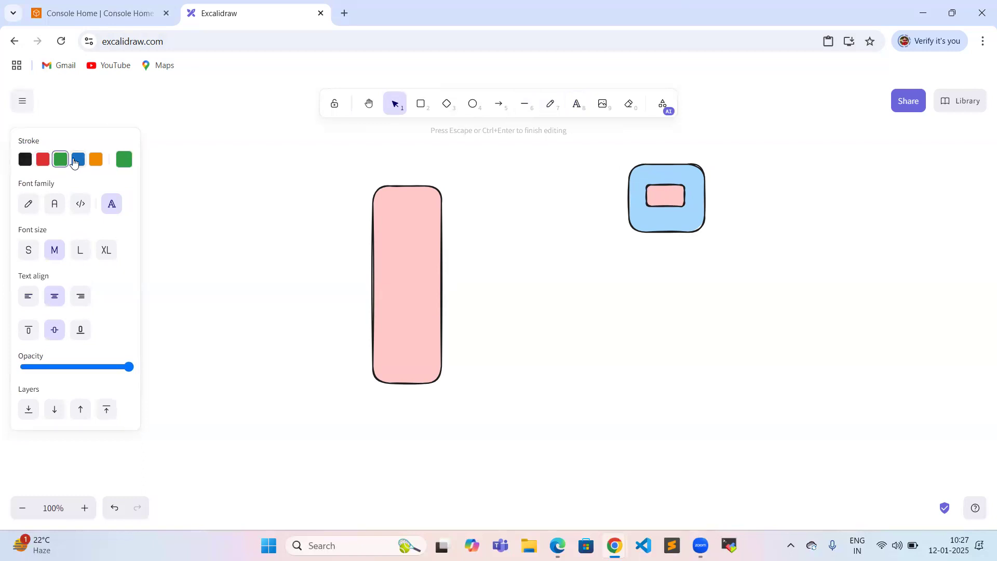
{"action": "type", "text": "APP"}
- Add a black "SERVER" label to the blue box, centred below the APP rectangle
{"action": "left_click", "coordinate": [577, 102]}
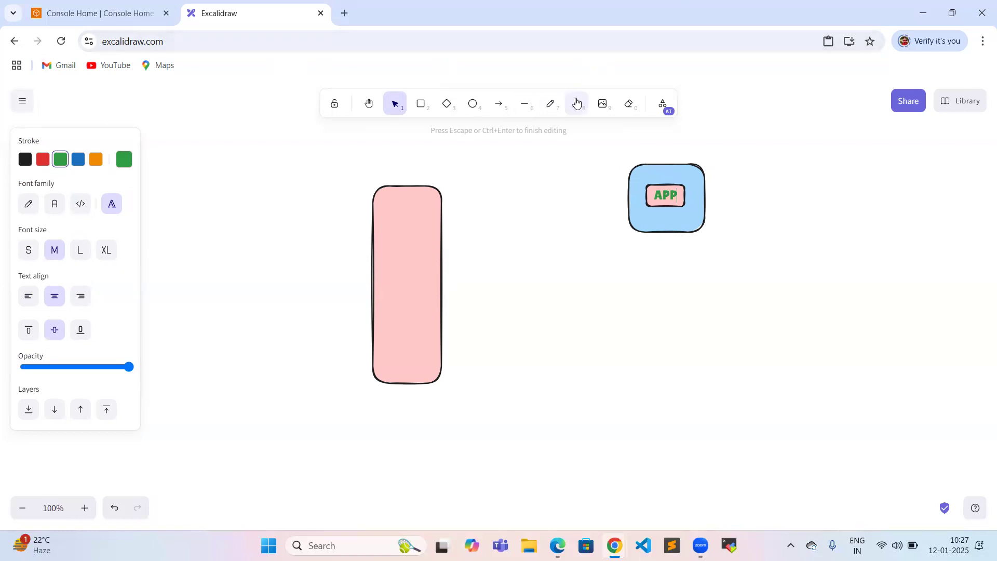
{"action": "left_click", "coordinate": [654, 215]}
{"action": "type", "text": "SE"}
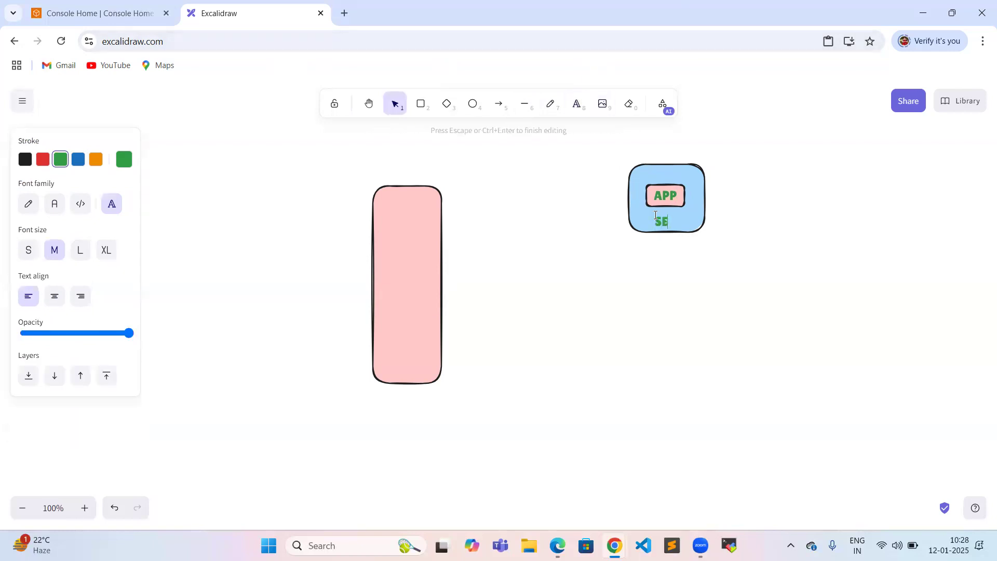
{"action": "type", "text": "RVER"}
{"action": "left_click", "coordinate": [25, 159]}
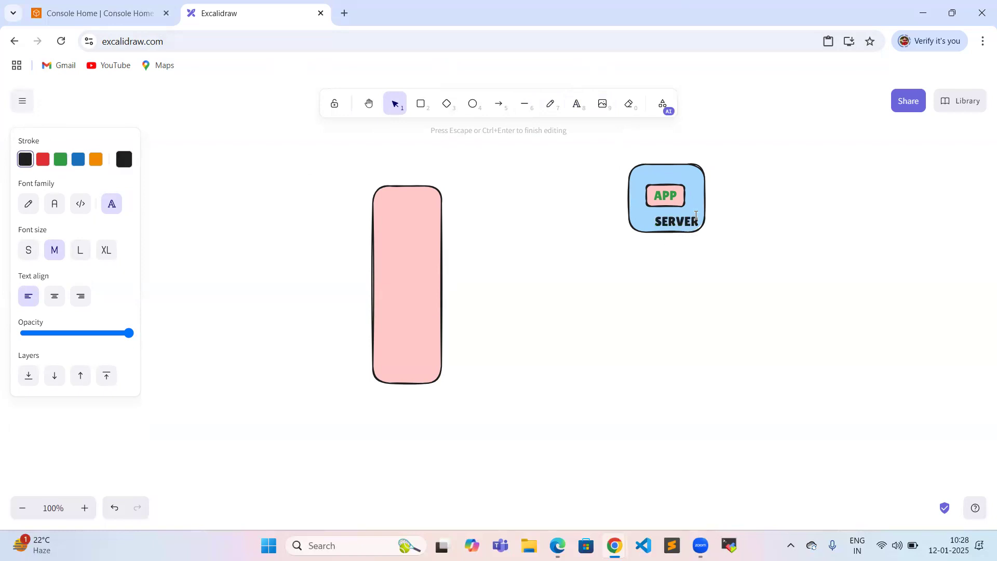
{"action": "left_click", "coordinate": [715, 262]}
{"action": "left_click", "coordinate": [674, 222]}
{"action": "left_click_drag", "start_coordinate": [674, 221], "coordinate": [665, 217]}
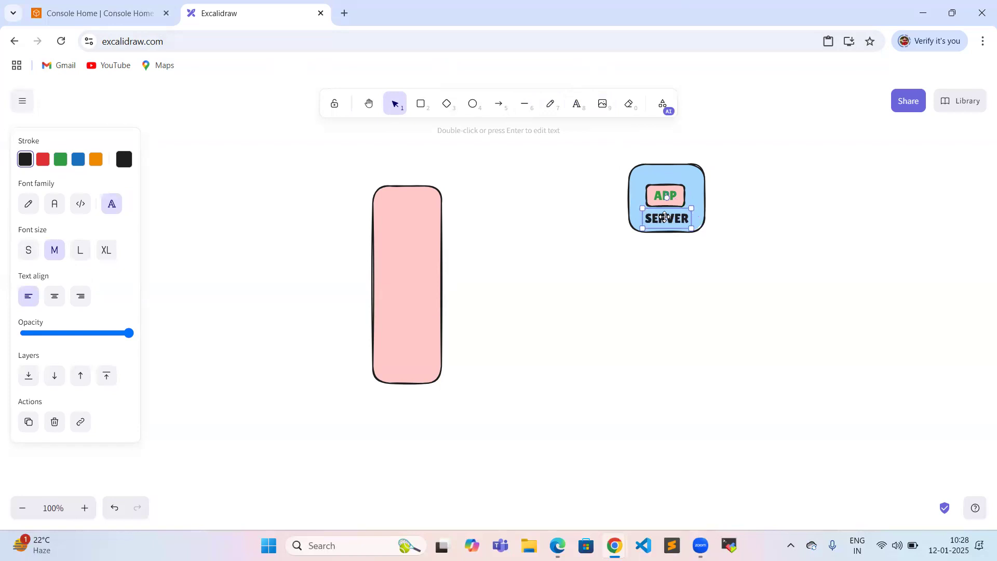
{"action": "left_click", "coordinate": [790, 171]}
{"action": "left_click", "coordinate": [498, 103]}
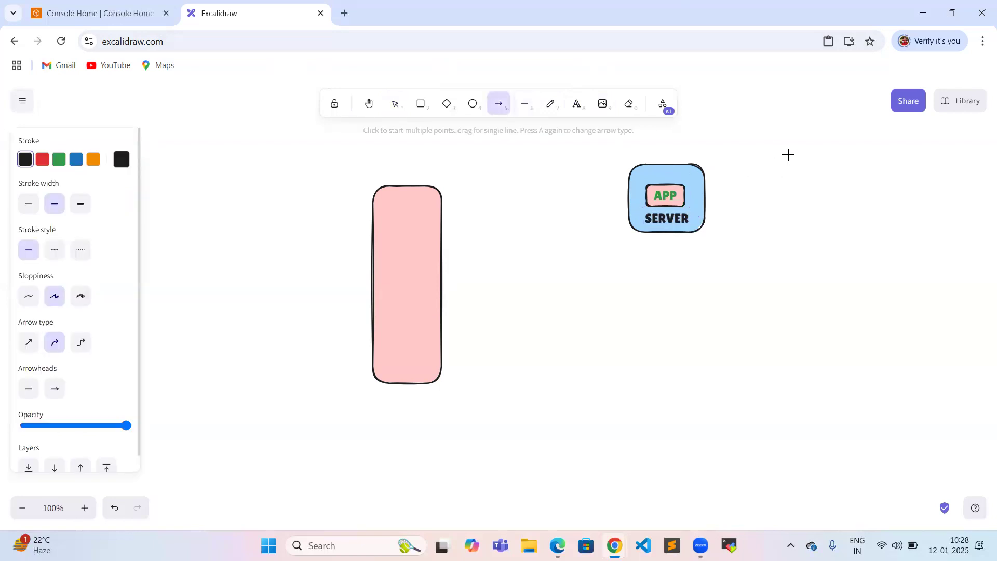
{"action": "left_click_drag", "start_coordinate": [690, 196], "coordinate": [734, 196]}
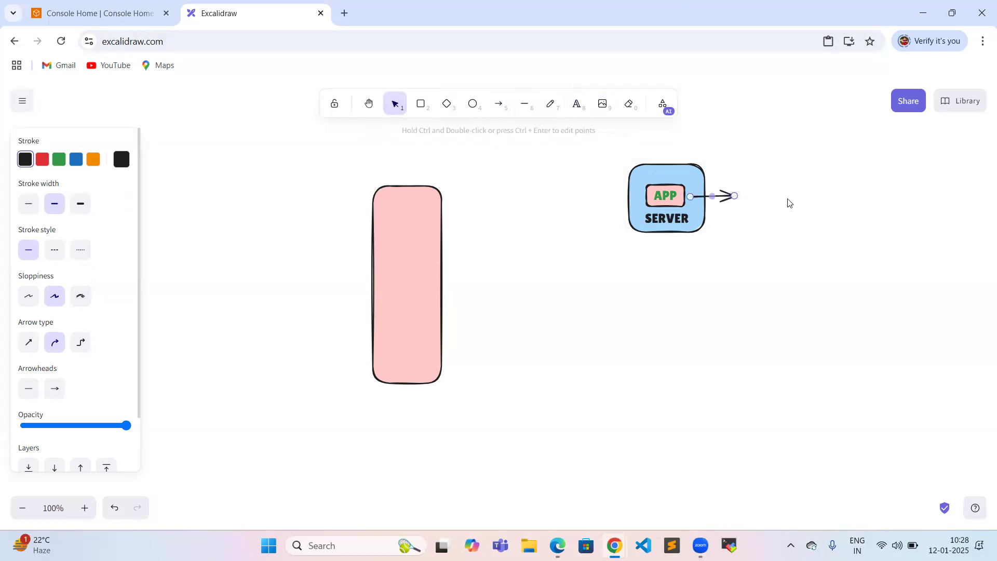
{"action": "key", "text": "Delete"}
- Add the text "index.html" inside the blue box, centred above the APP rectangle
{"action": "left_click", "coordinate": [575, 105]}
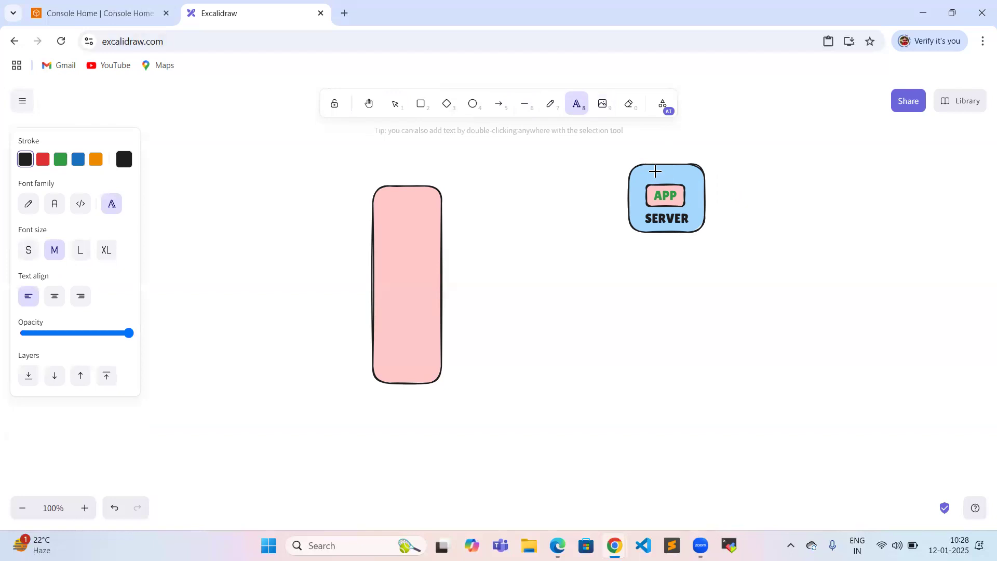
{"action": "left_click", "coordinate": [656, 172]}
{"action": "type", "text": "index.html"}
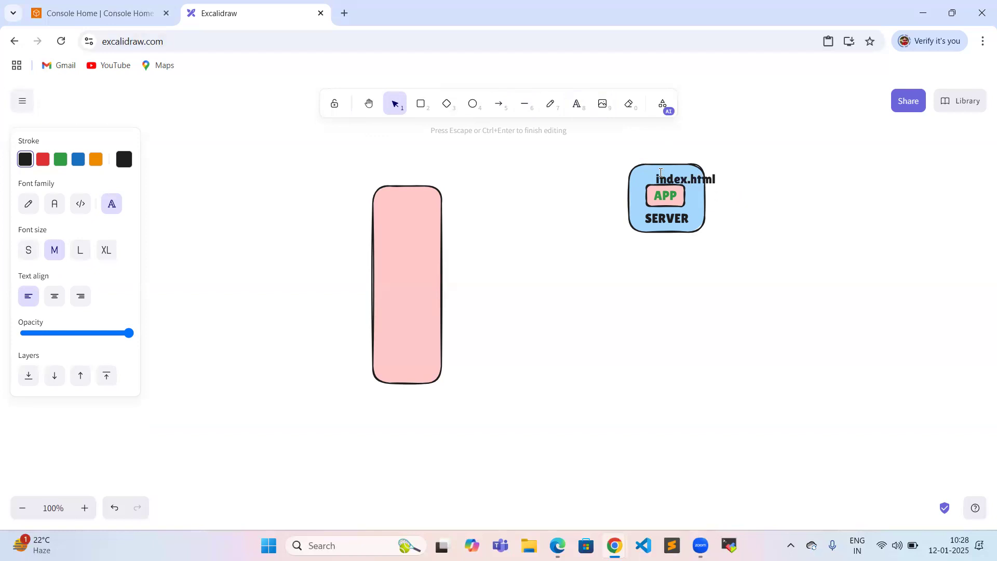
{"action": "left_click", "coordinate": [836, 244]}
{"action": "left_click_drag", "start_coordinate": [684, 180], "coordinate": [667, 177]}
{"action": "left_click", "coordinate": [825, 173]}
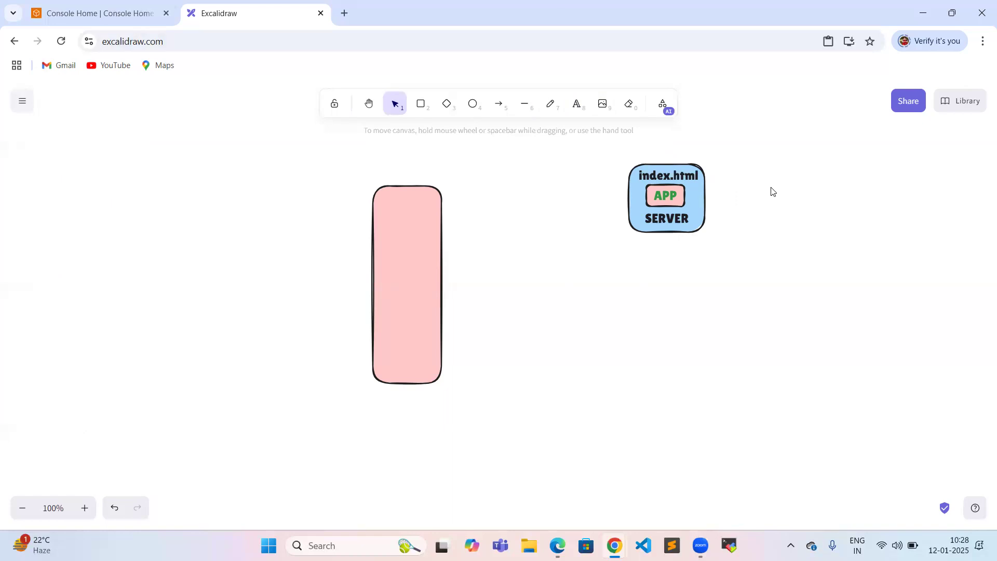
- Copy the complete server box with its labels and paste a duplicate below it
{"action": "left_click_drag", "start_coordinate": [599, 149], "coordinate": [741, 261]}
{"action": "right_click", "coordinate": [677, 201]}
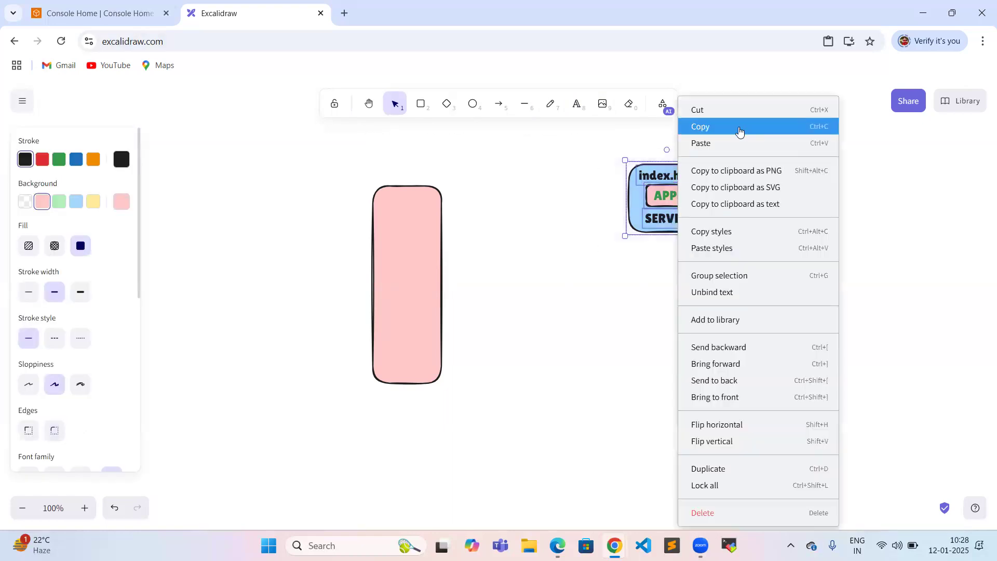
{"action": "left_click", "coordinate": [700, 126]}
{"action": "right_click", "coordinate": [579, 333]}
{"action": "left_click", "coordinate": [591, 340]}
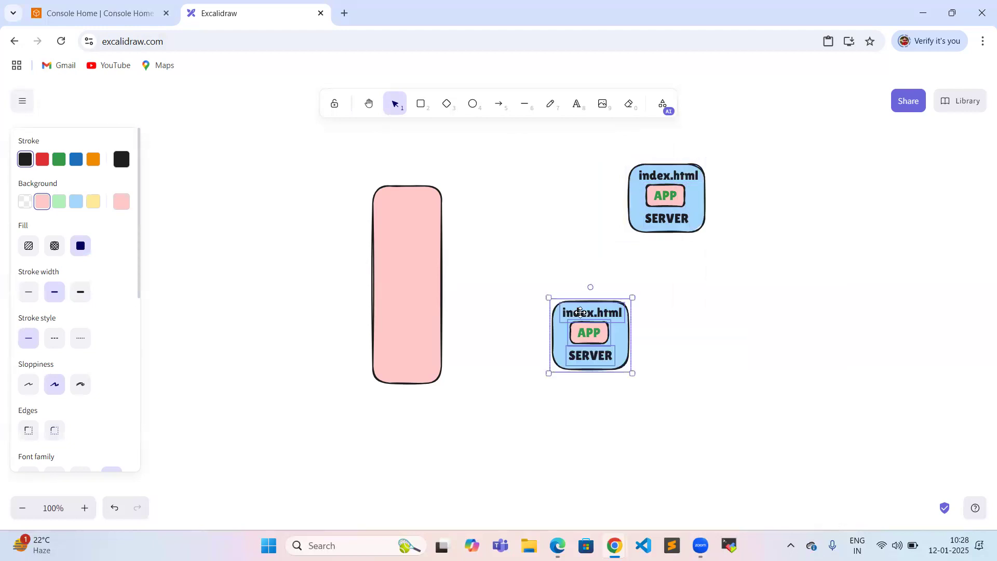
- Paste another copy of the server and place it to the right of the first duplicate
{"action": "right_click", "coordinate": [564, 243]}
{"action": "left_click", "coordinate": [581, 249]}
{"action": "left_click_drag", "start_coordinate": [581, 249], "coordinate": [722, 339]}
- Scale the original server and its contents down slightly and realign its blue box around the labels
{"action": "mouse_move", "coordinate": [675, 222]}
{"action": "left_mouse_down"}
{"action": "mouse_move", "coordinate": [640, 230]}
{"action": "mouse_move", "coordinate": [668, 223]}
{"action": "left_mouse_up"}
{"action": "left_click", "coordinate": [676, 248]}
{"action": "left_click_drag", "start_coordinate": [592, 148], "coordinate": [758, 275]}
{"action": "left_click_drag", "start_coordinate": [710, 232], "coordinate": [693, 265]}
{"action": "left_click", "coordinate": [700, 195]}
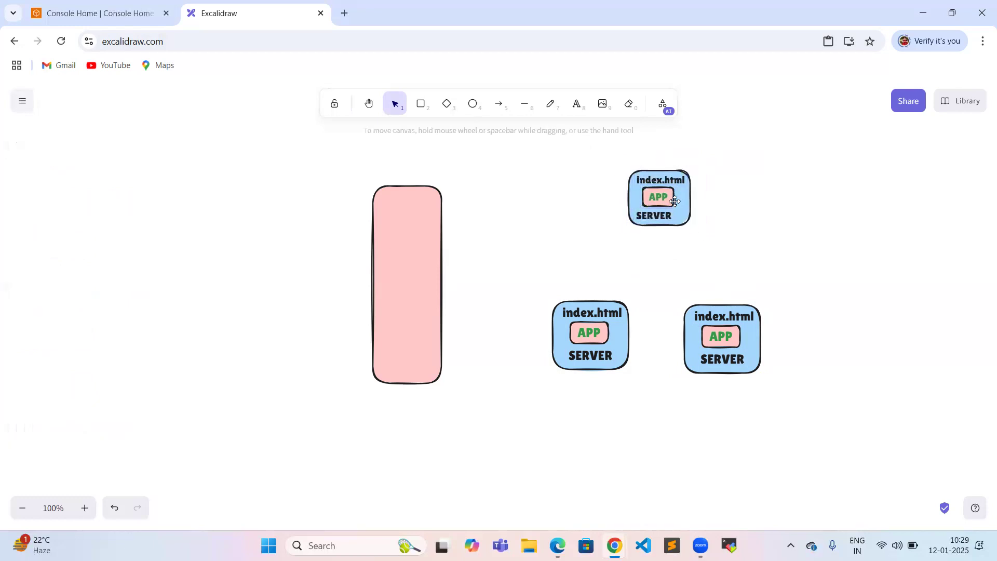
{"action": "mouse_move", "coordinate": [684, 199]}
{"action": "left_mouse_down"}
{"action": "mouse_move", "coordinate": [666, 208]}
{"action": "mouse_move", "coordinate": [686, 196]}
{"action": "left_mouse_up"}
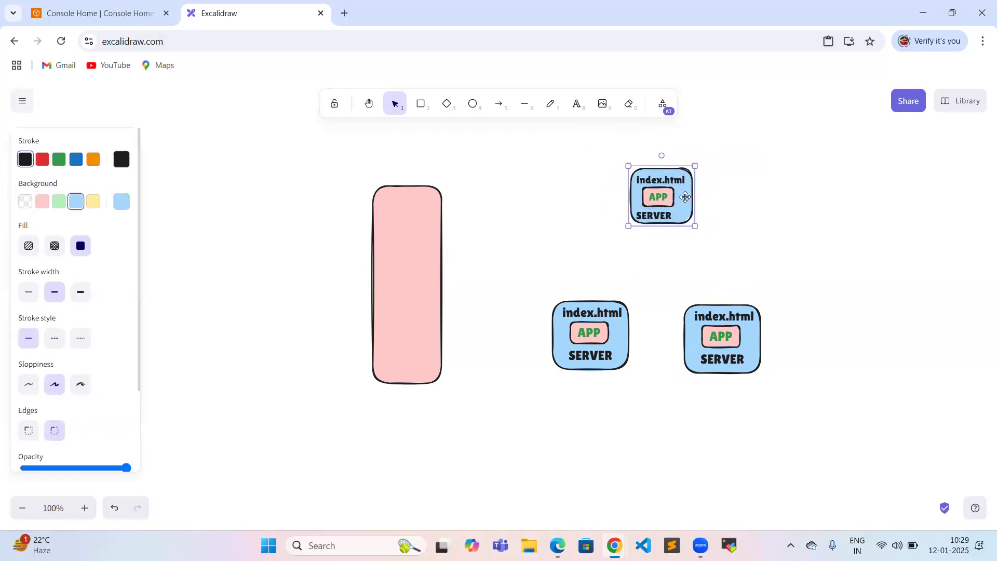
- Move the first duplicate server directly under the original and shrink it to about the same size
{"action": "left_click_drag", "start_coordinate": [518, 269], "coordinate": [650, 397]}
{"action": "left_click_drag", "start_coordinate": [618, 336], "coordinate": [684, 271]}
{"action": "left_click_drag", "start_coordinate": [697, 309], "coordinate": [689, 301]}
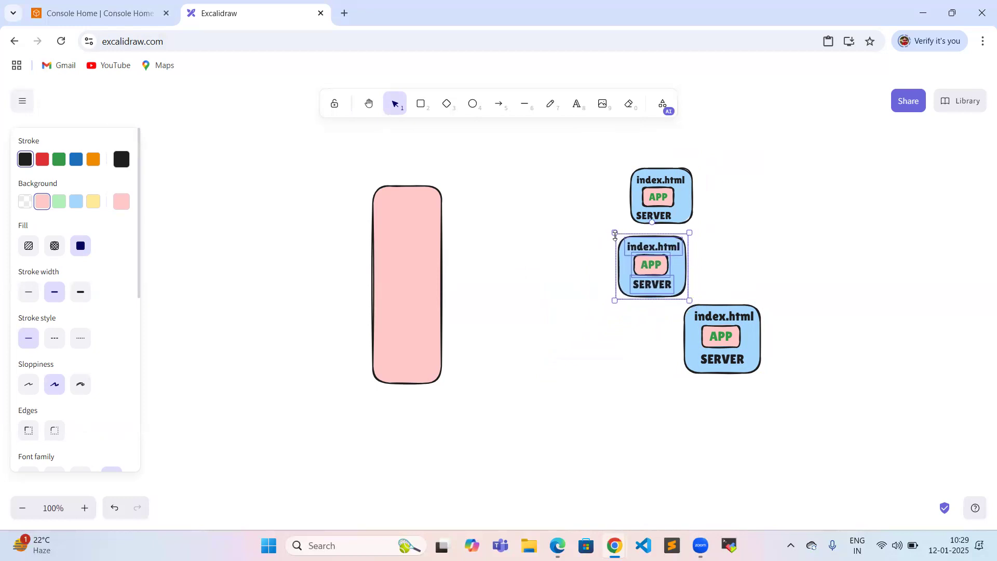
{"action": "left_click_drag", "start_coordinate": [617, 232], "coordinate": [625, 240]}
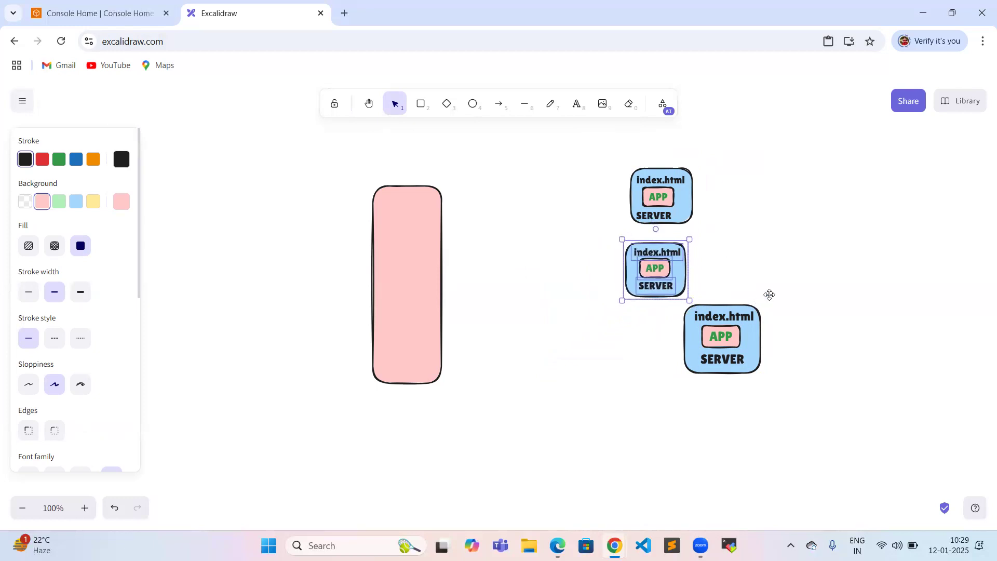
{"action": "left_click", "coordinate": [783, 292]}
- Try to select and move the lowest server copy together with its labels
{"action": "mouse_move", "coordinate": [707, 343]}
{"action": "left_mouse_down"}
{"action": "mouse_move", "coordinate": [741, 385]}
{"action": "mouse_move", "coordinate": [714, 339]}
{"action": "left_mouse_up"}
{"action": "left_click_drag", "start_coordinate": [664, 299], "coordinate": [801, 390]}
{"action": "left_click", "coordinate": [661, 340]}
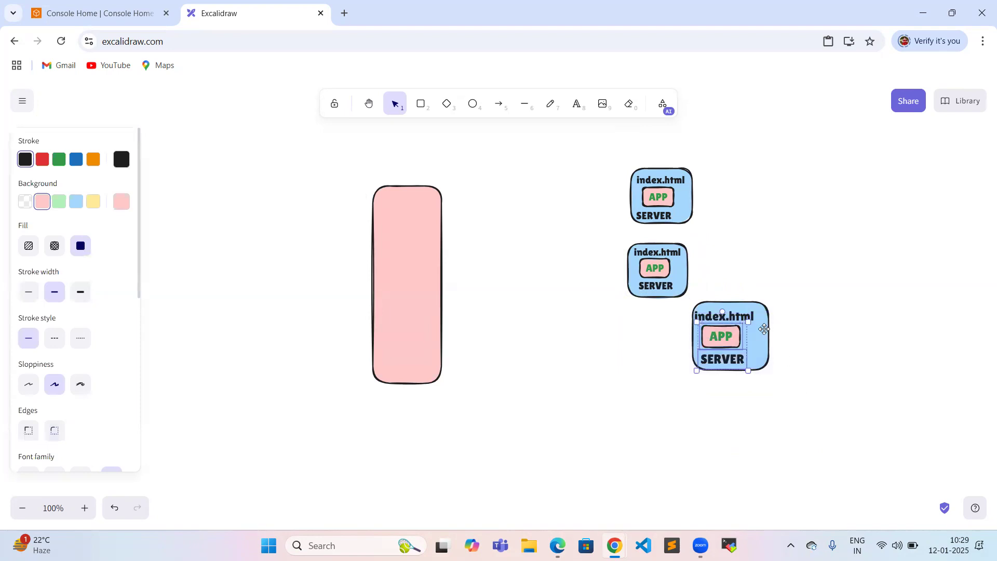
{"action": "left_click", "coordinate": [759, 327]}
{"action": "left_click_drag", "start_coordinate": [759, 327], "coordinate": [759, 327]}
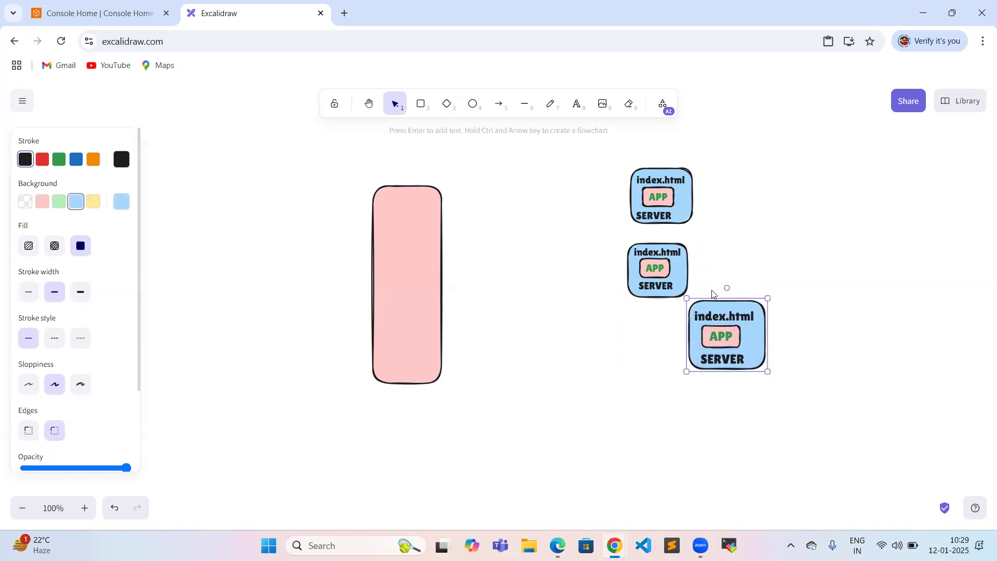
{"action": "left_click_drag", "start_coordinate": [710, 264], "coordinate": [818, 392]}
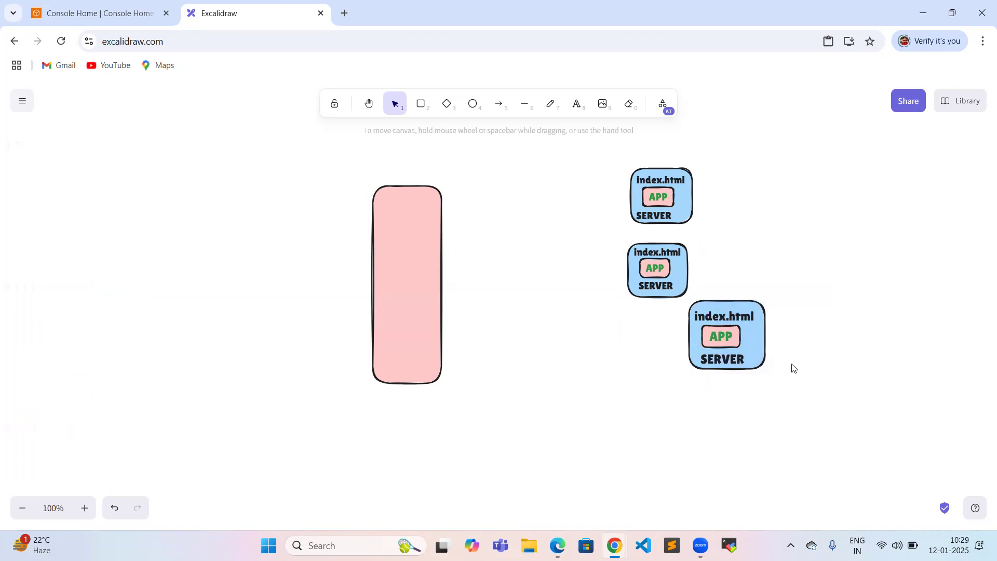
{"action": "left_click_drag", "start_coordinate": [660, 305], "coordinate": [814, 395]}
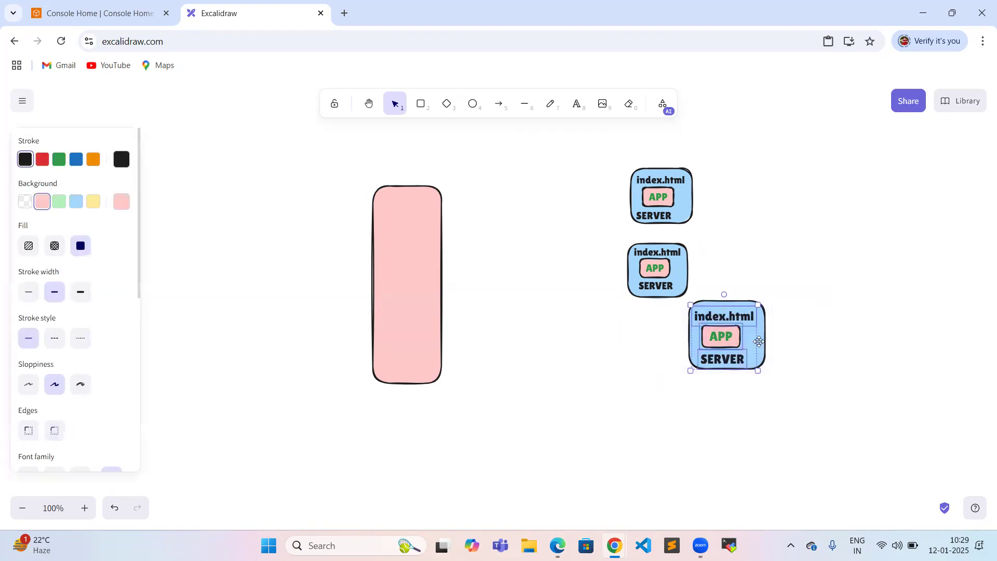
{"action": "left_click_drag", "start_coordinate": [750, 336], "coordinate": [833, 243]}
- Replace the lowest server copy's blue box with a new rectangle drawn below the second server
{"action": "left_click", "coordinate": [715, 336]}
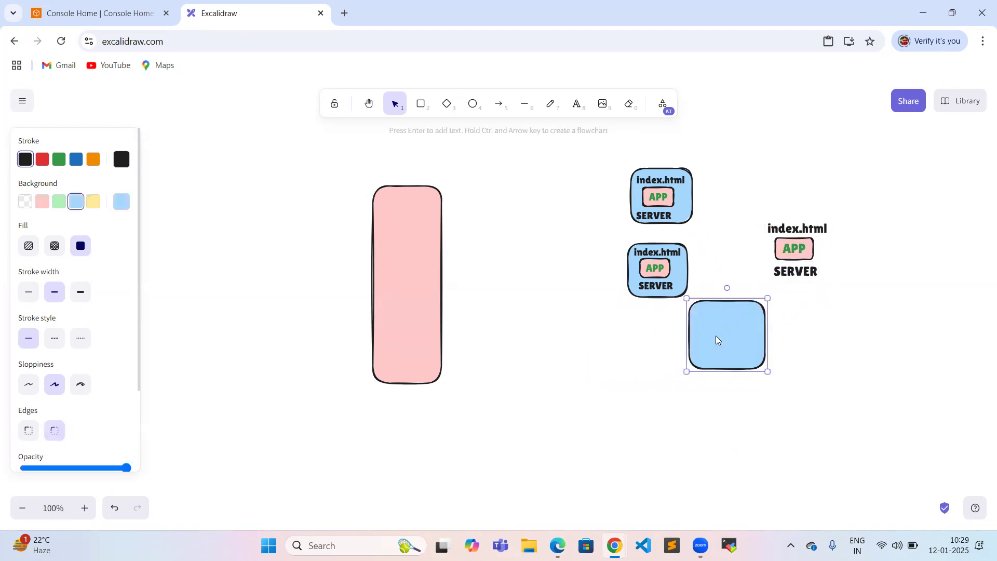
{"action": "key", "text": "Delete"}
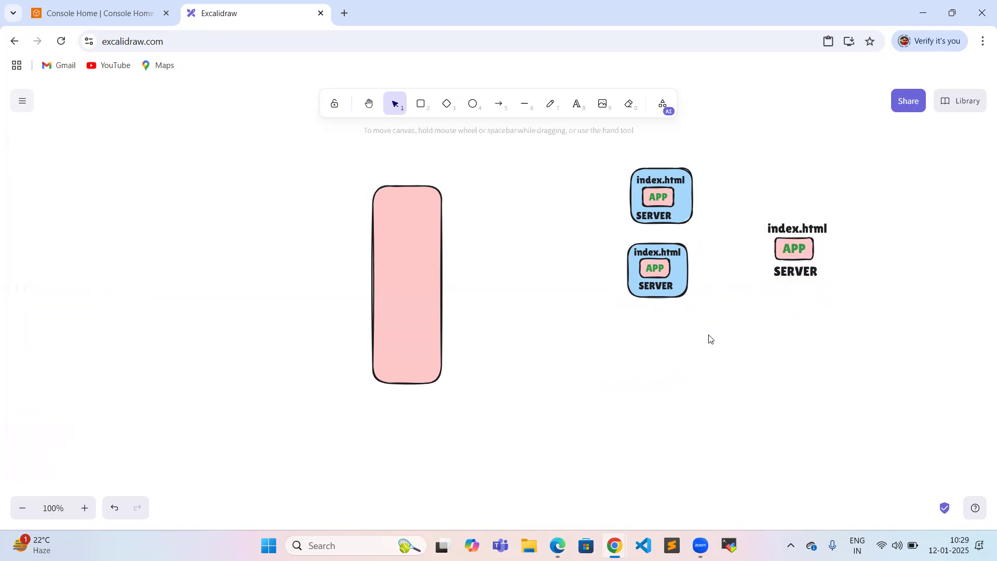
{"action": "left_click", "coordinate": [421, 105]}
{"action": "left_click_drag", "start_coordinate": [646, 337], "coordinate": [690, 370]}
- Delete the leftover index.html, APP and SERVER items and the empty rectangle below the second server
{"action": "left_click_drag", "start_coordinate": [743, 206], "coordinate": [854, 318]}
{"action": "left_click_drag", "start_coordinate": [802, 247], "coordinate": [777, 305]}
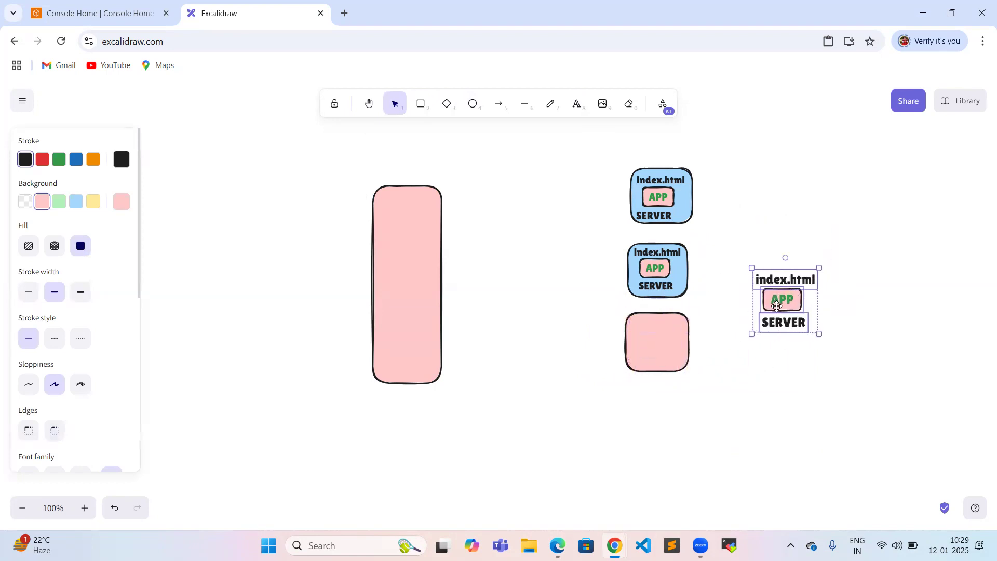
{"action": "key", "text": "Delete"}
{"action": "left_click", "coordinate": [642, 342]}
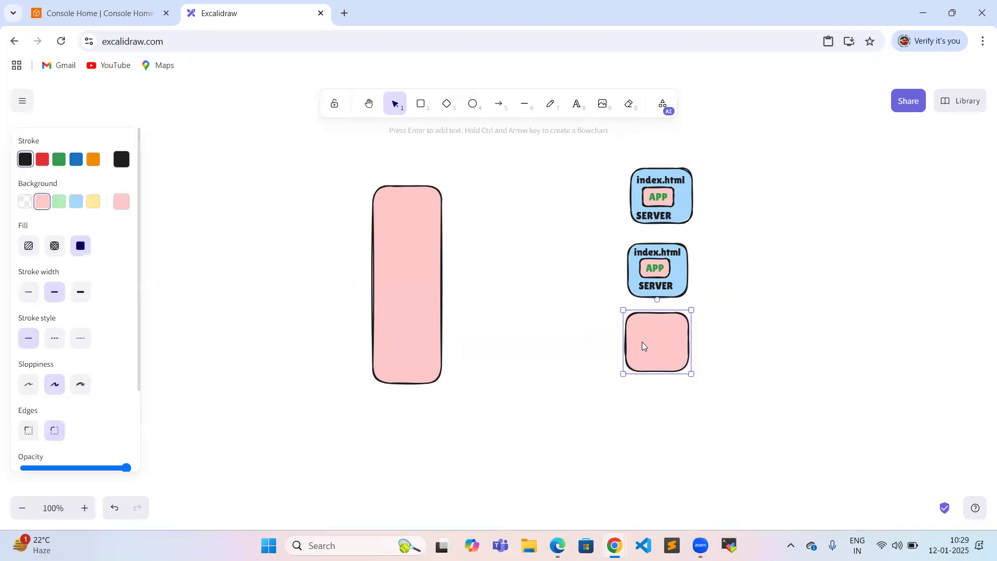
{"action": "key", "text": "Delete"}
- Copy the second server with its labels and place the duplicate directly below it as the third server
{"action": "left_click_drag", "start_coordinate": [599, 237], "coordinate": [750, 318]}
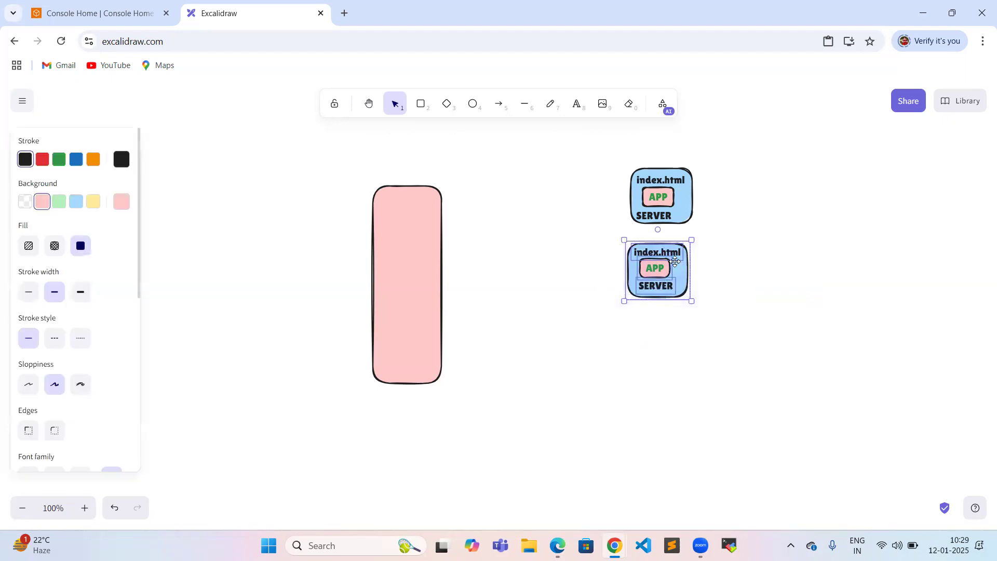
{"action": "right_click", "coordinate": [660, 261]}
{"action": "left_click", "coordinate": [684, 127]}
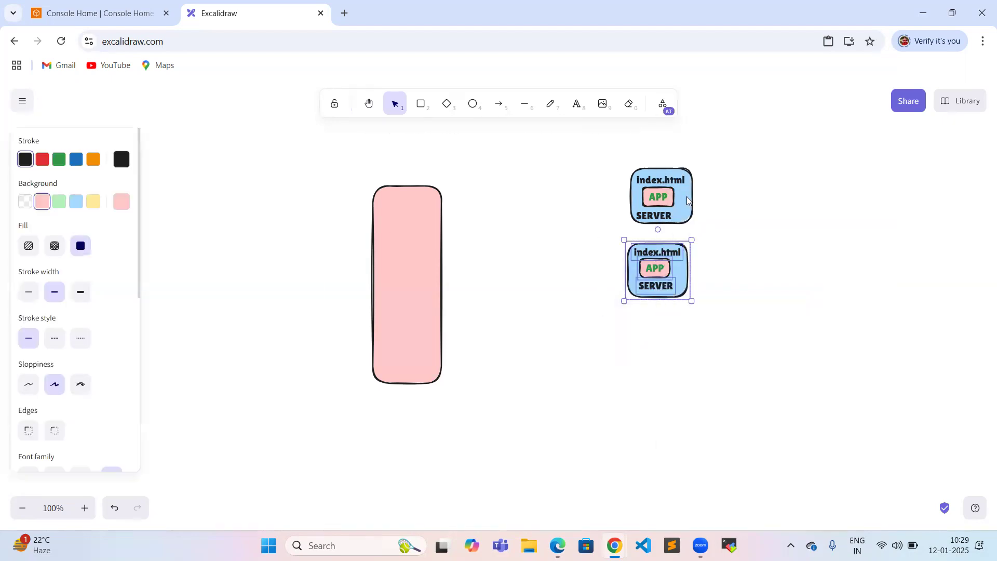
{"action": "right_click", "coordinate": [665, 318]}
{"action": "left_click", "coordinate": [681, 329]}
{"action": "left_click_drag", "start_coordinate": [682, 333], "coordinate": [653, 340]}
- Shift the top server and its labels slightly left to line up with the servers below
{"action": "left_click_drag", "start_coordinate": [605, 164], "coordinate": [727, 238]}
{"action": "left_click_drag", "start_coordinate": [664, 189], "coordinate": [657, 190]}
{"action": "left_click", "coordinate": [771, 223]}
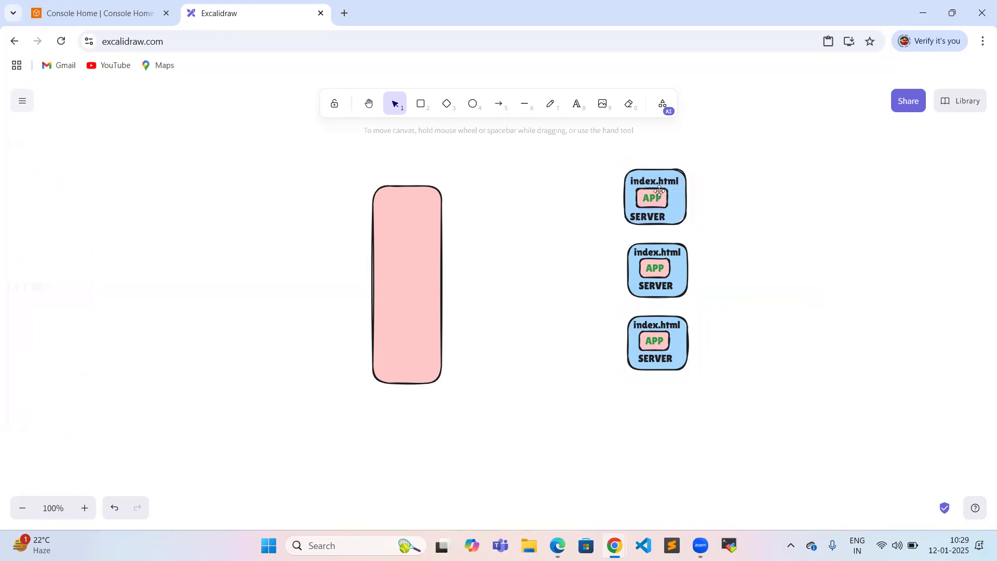
- Draw arrows from the right edge of the tall light red rectangle to each of the three servers
{"action": "left_click", "coordinate": [493, 107]}
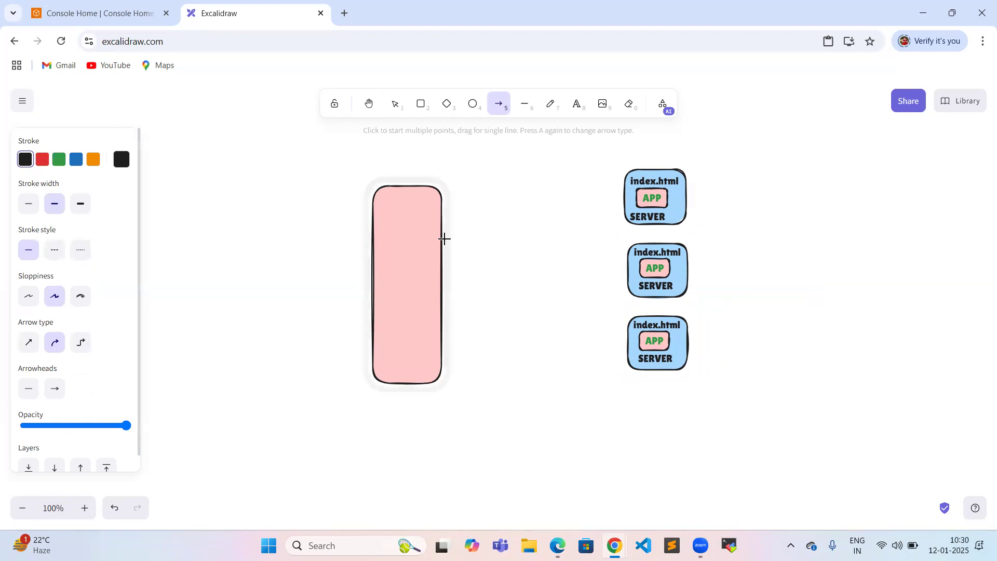
{"action": "left_click_drag", "start_coordinate": [441, 255], "coordinate": [619, 185]}
{"action": "left_click", "coordinate": [499, 105]}
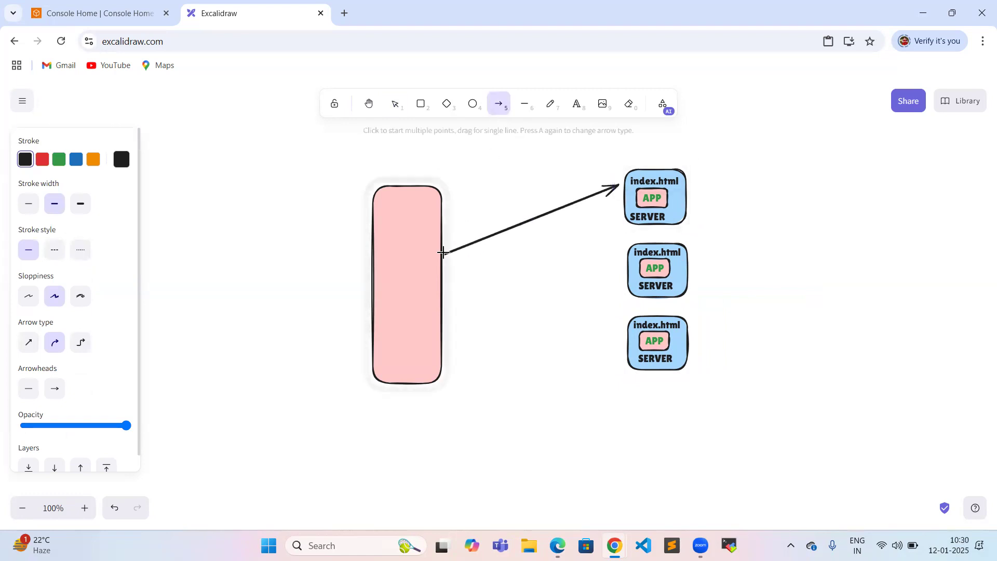
{"action": "mouse_move", "coordinate": [442, 255]}
{"action": "left_mouse_down"}
{"action": "mouse_move", "coordinate": [590, 354]}
{"action": "mouse_move", "coordinate": [627, 343]}
{"action": "left_mouse_up"}
{"action": "left_click", "coordinate": [499, 103]}
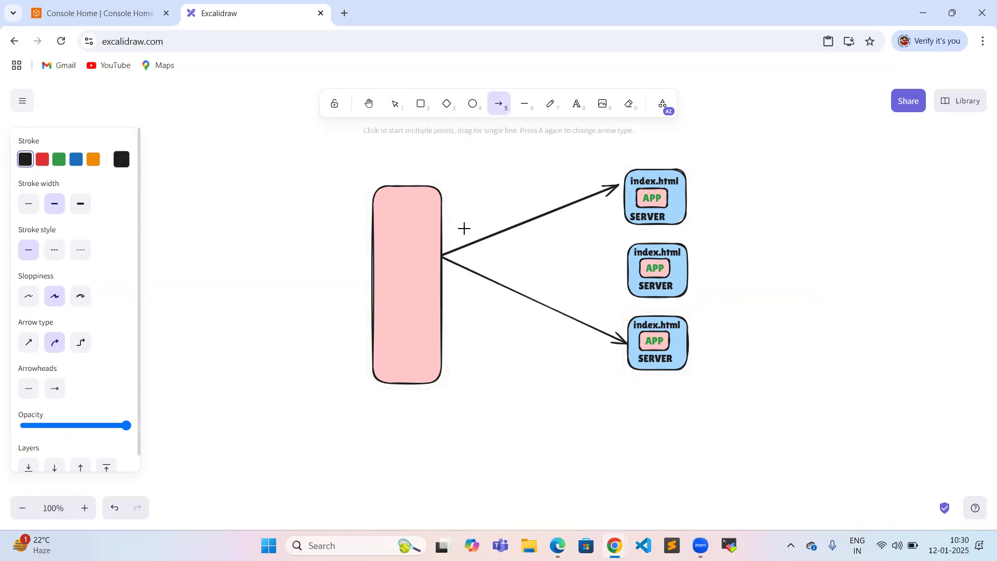
{"action": "left_click_drag", "start_coordinate": [446, 255], "coordinate": [627, 267]}
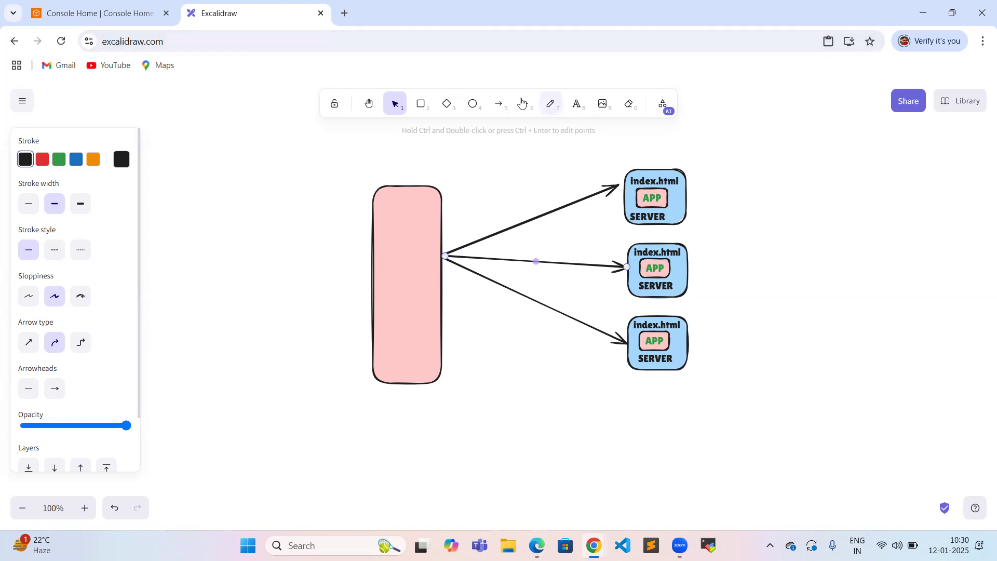
- Add the text label "ELB" in the middle of the tall light red rectangle
{"action": "left_click", "coordinate": [576, 103]}
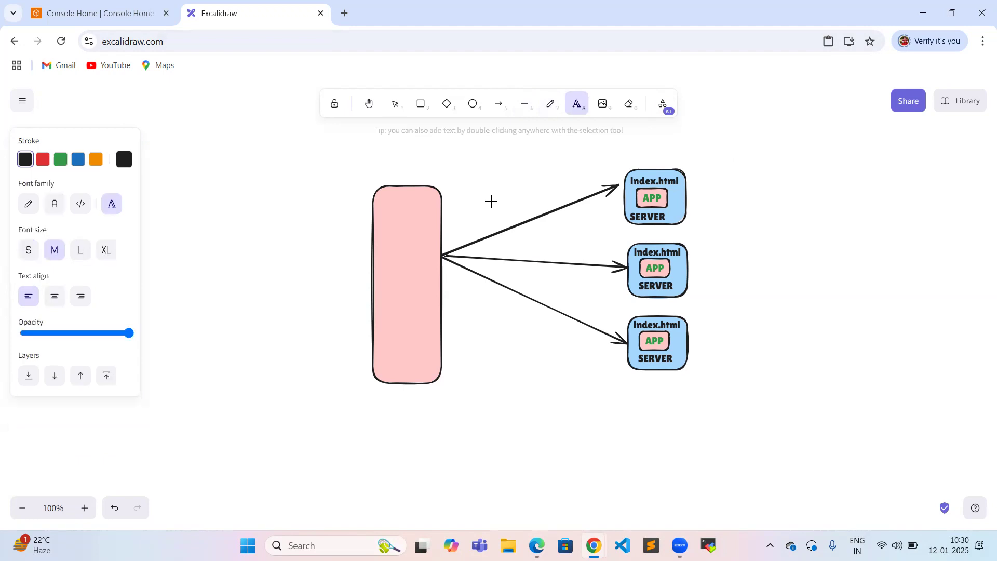
{"action": "left_click", "coordinate": [395, 268]}
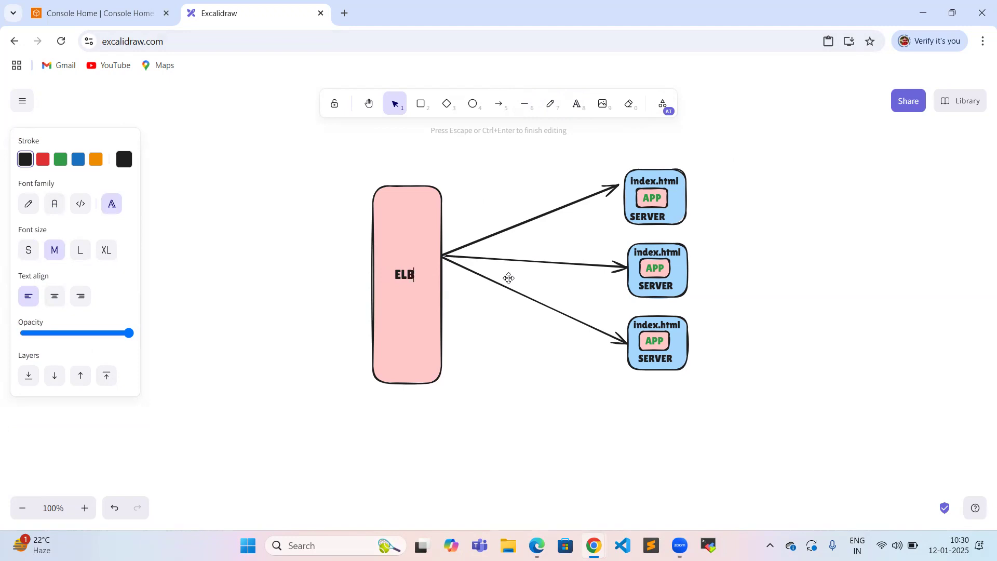
{"action": "scroll", "coordinate": [527, 319], "scroll_direction": "up", "scroll_amount": 10}
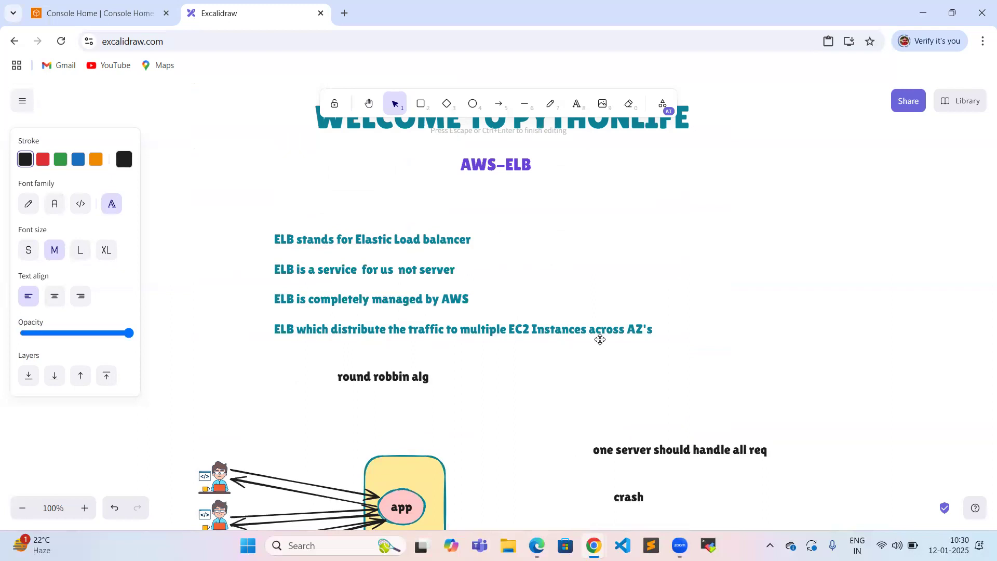
{"action": "scroll", "coordinate": [495, 400], "scroll_direction": "down", "scroll_amount": 10}
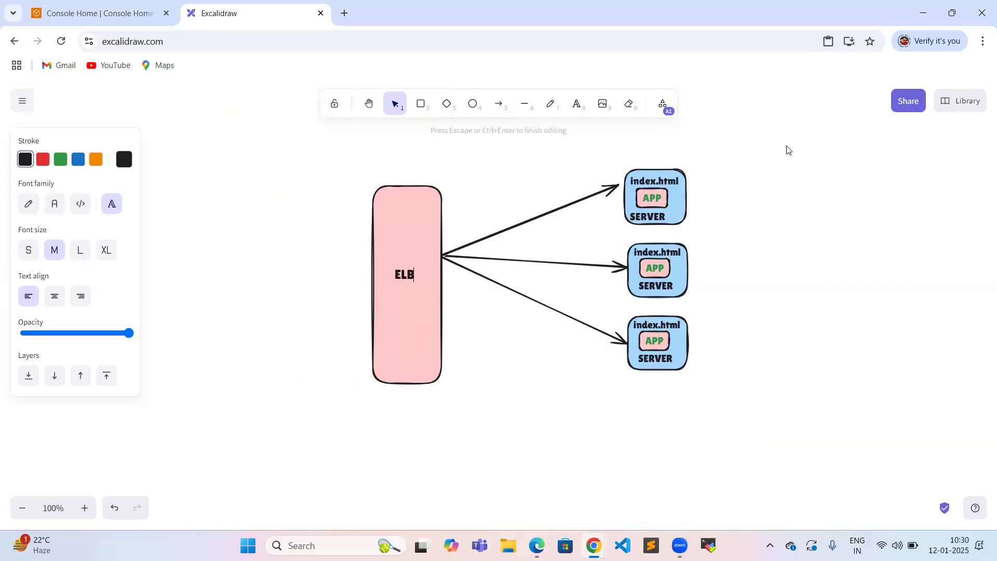
- Copy the top user icon from the machine diagram above and place the duplicate to the left of the ELB block's upper part
{"action": "scroll", "coordinate": [188, 258], "scroll_direction": "up", "scroll_amount": 4}
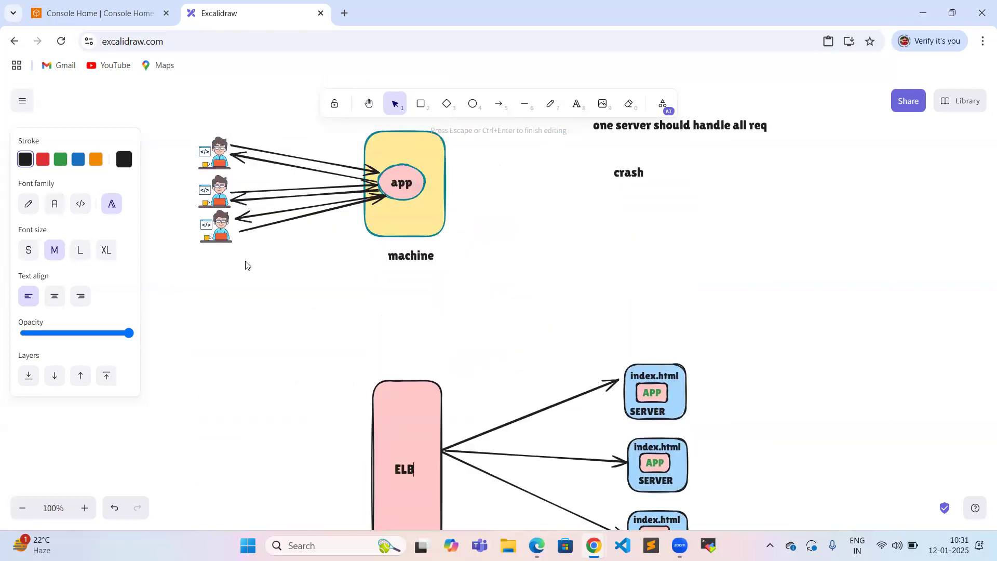
{"action": "left_click_drag", "start_coordinate": [204, 193], "coordinate": [231, 264]}
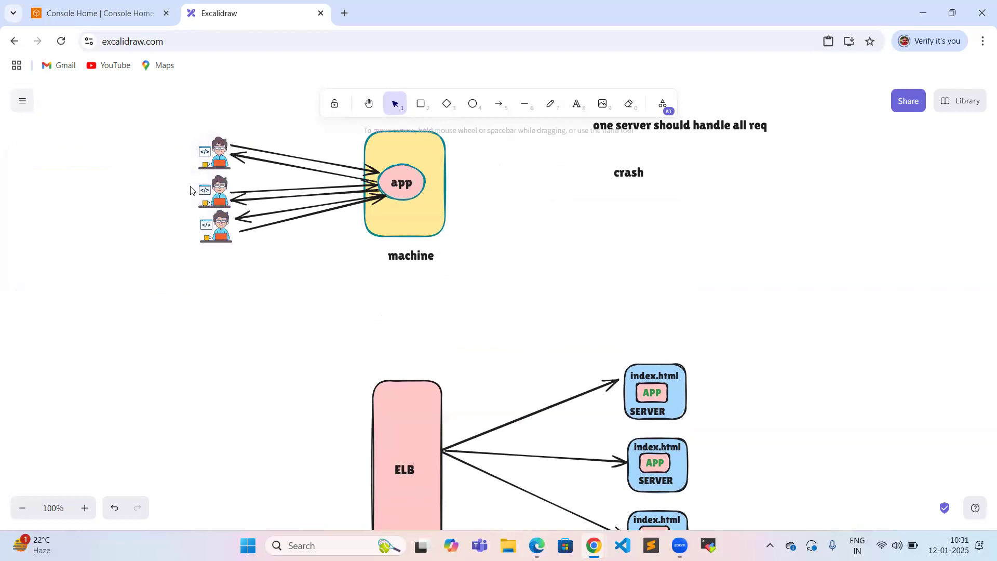
{"action": "left_click_drag", "start_coordinate": [205, 136], "coordinate": [207, 152]}
{"action": "right_click", "coordinate": [207, 156]}
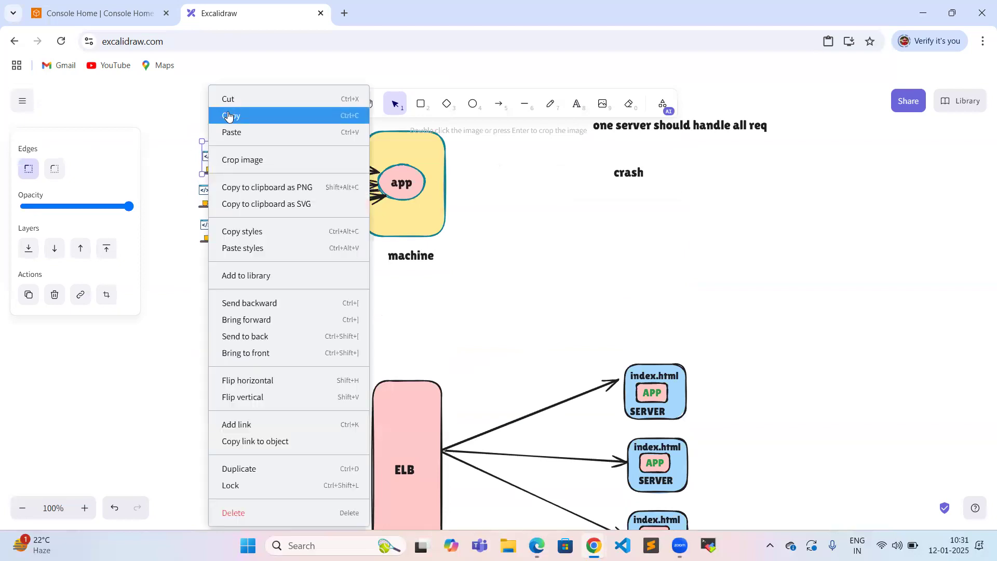
{"action": "left_click", "coordinate": [260, 115]}
{"action": "right_click", "coordinate": [238, 338]}
{"action": "left_click", "coordinate": [240, 342]}
{"action": "left_click_drag", "start_coordinate": [239, 341], "coordinate": [242, 387]}
{"action": "double_click", "coordinate": [241, 387]}
- Paste three more user icons and arrange them below the first one, to the left of the ELB block
{"action": "scroll", "coordinate": [281, 348], "scroll_direction": "down", "scroll_amount": 3}
{"action": "right_click", "coordinate": [231, 310]}
{"action": "left_click", "coordinate": [245, 318]}
{"action": "right_click", "coordinate": [177, 289]}
{"action": "left_click", "coordinate": [188, 300]}
{"action": "left_click_drag", "start_coordinate": [188, 300], "coordinate": [236, 373]}
{"action": "right_click", "coordinate": [188, 317]}
{"action": "left_click", "coordinate": [199, 329]}
{"action": "left_click_drag", "start_coordinate": [198, 329], "coordinate": [244, 447]}
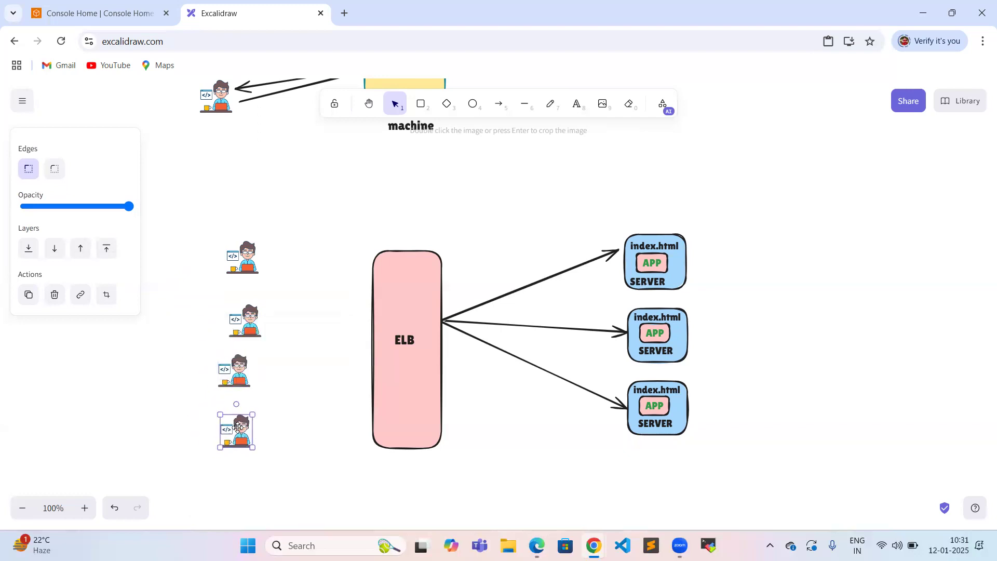
- Shift the four pasted user icons slightly left so they line up in one vertical column
{"action": "left_click_drag", "start_coordinate": [240, 370], "coordinate": [229, 367]}
{"action": "left_click_drag", "start_coordinate": [244, 322], "coordinate": [231, 317]}
{"action": "left_click_drag", "start_coordinate": [233, 271], "coordinate": [218, 275]}
{"action": "left_click_drag", "start_coordinate": [233, 424], "coordinate": [222, 412]}
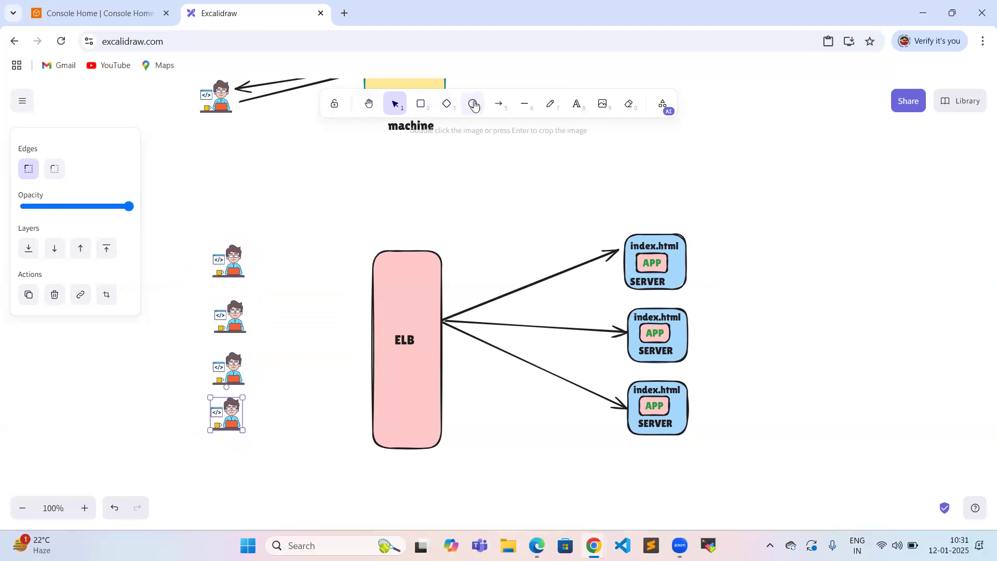
- Draw an arrow from each of the four user icons to the left edge of the ELB block
{"action": "left_click", "coordinate": [498, 104]}
{"action": "mouse_move", "coordinate": [248, 267]}
{"action": "left_mouse_down"}
{"action": "mouse_move", "coordinate": [311, 287]}
{"action": "mouse_move", "coordinate": [372, 327]}
{"action": "left_mouse_up"}
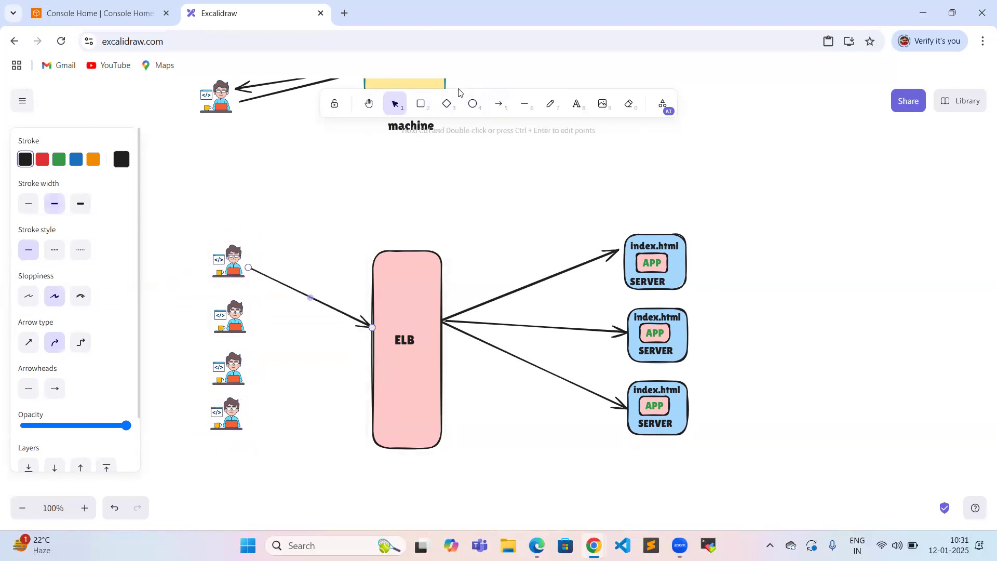
{"action": "left_click", "coordinate": [498, 104]}
{"action": "left_click_drag", "start_coordinate": [246, 323], "coordinate": [371, 330]}
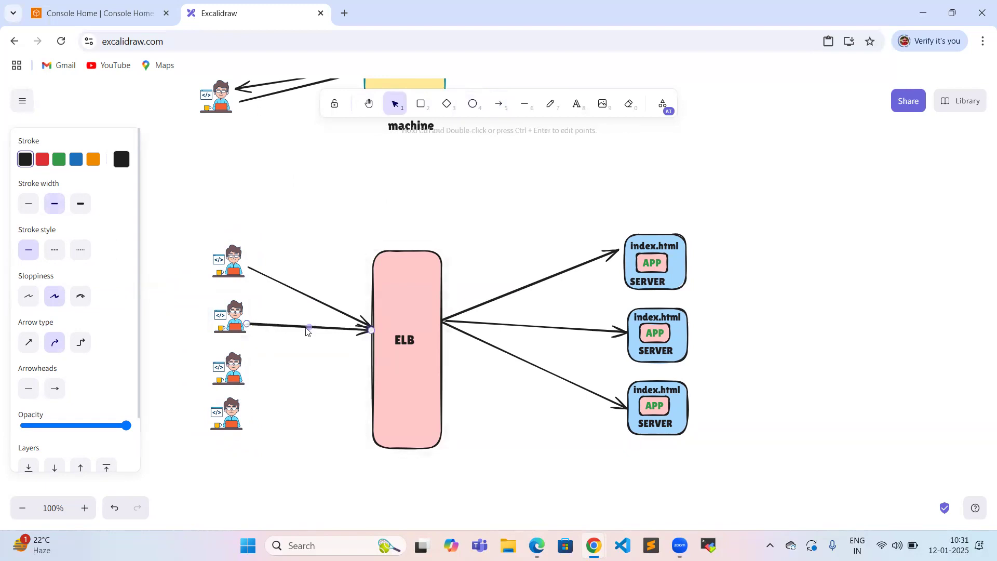
{"action": "key", "text": "a"}
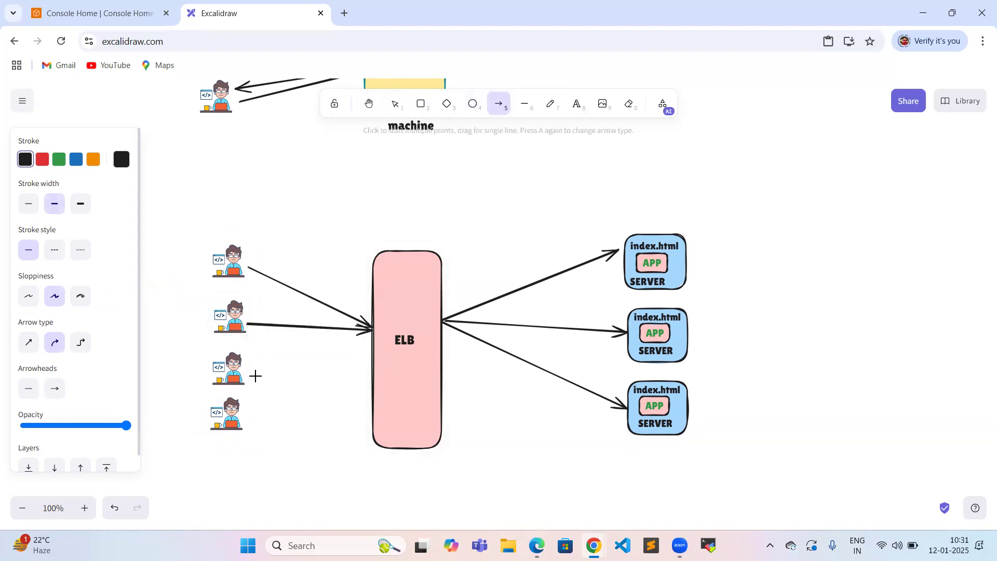
{"action": "left_click_drag", "start_coordinate": [270, 367], "coordinate": [370, 334]}
{"action": "left_click", "coordinate": [496, 111]}
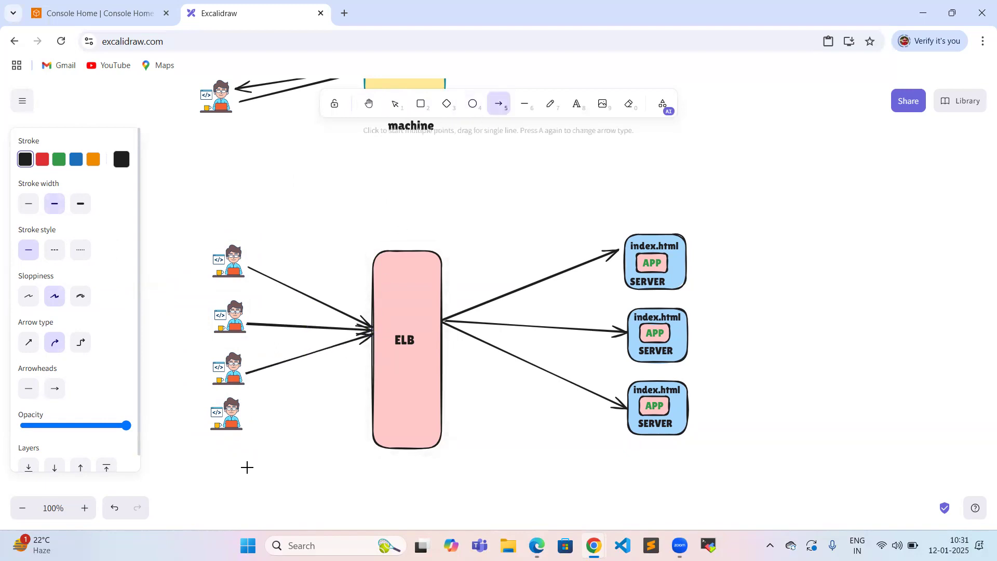
{"action": "left_click_drag", "start_coordinate": [248, 422], "coordinate": [370, 341]}
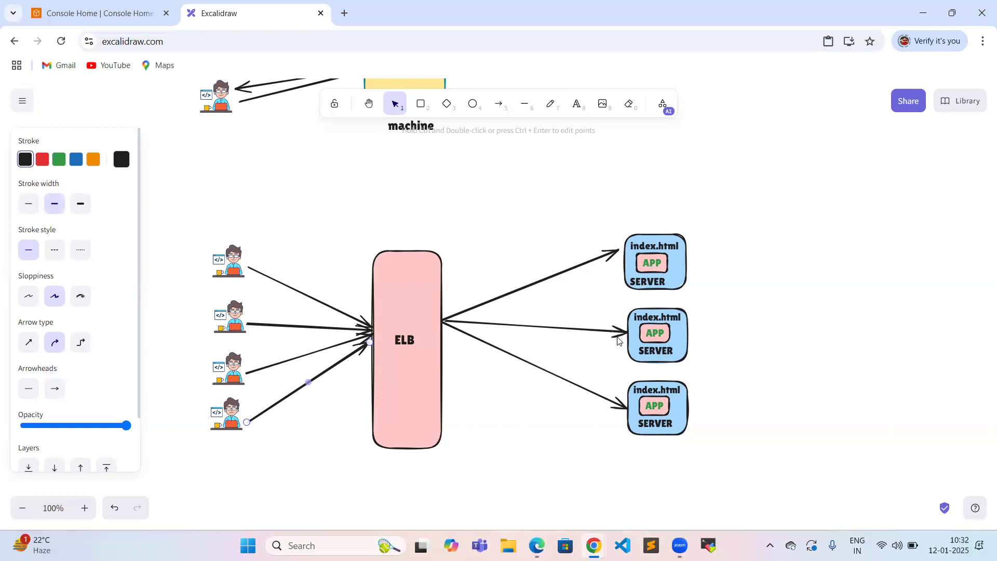
{"action": "left_click", "coordinate": [842, 246]}
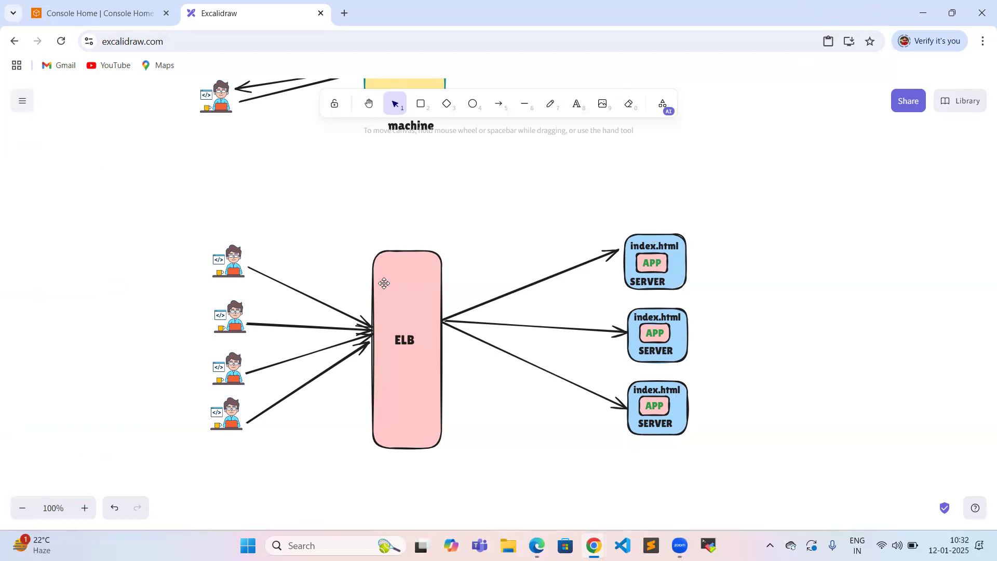
- Add the text label "DNS" below the ELB label inside the tall light red rectangle
{"action": "scroll", "coordinate": [358, 289], "scroll_direction": "up", "scroll_amount": 4}
{"action": "scroll", "coordinate": [597, 335], "scroll_direction": "down", "scroll_amount": 4}
{"action": "scroll", "coordinate": [441, 399], "scroll_direction": "down", "scroll_amount": 1}
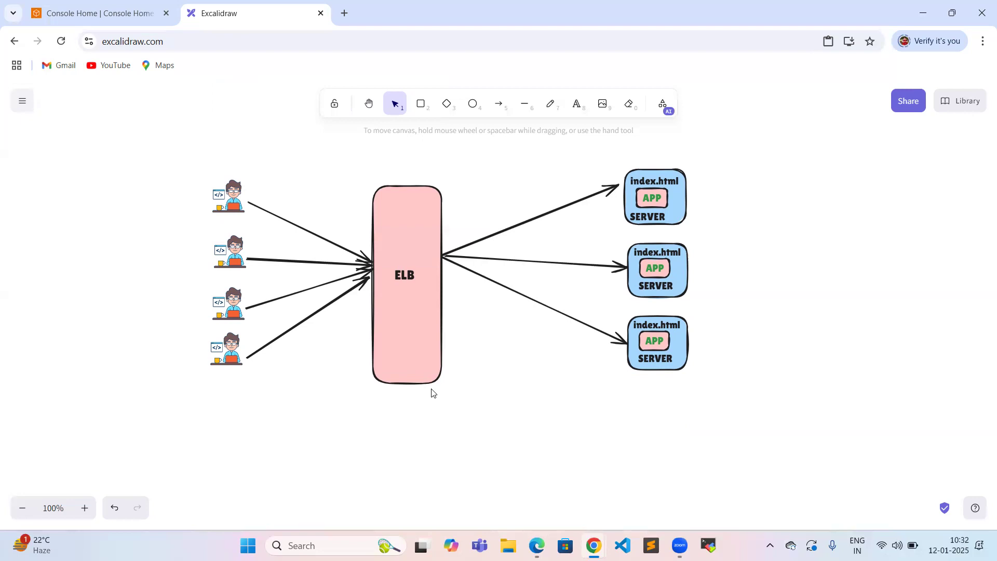
{"action": "left_click", "coordinate": [577, 104]}
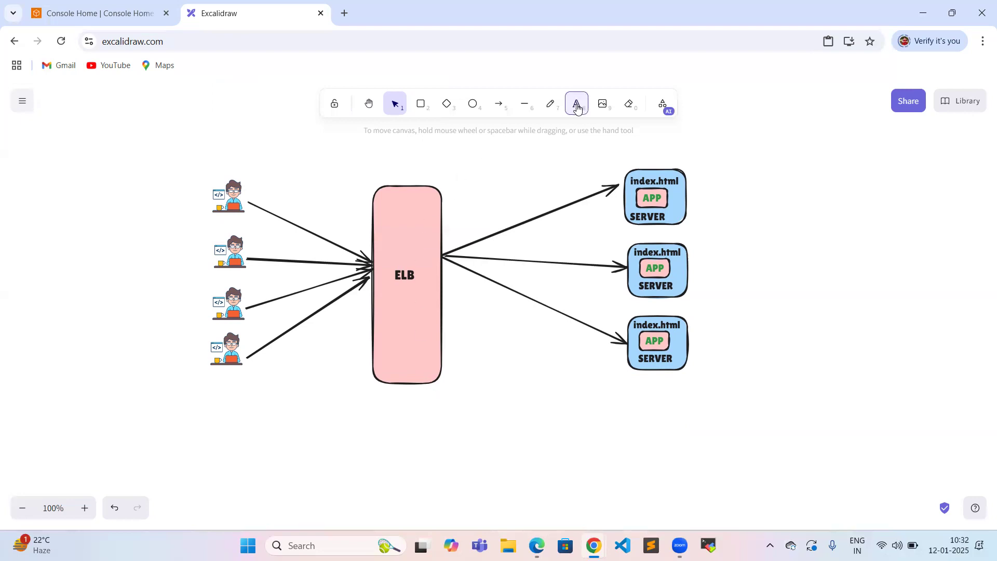
{"action": "left_click", "coordinate": [399, 310]}
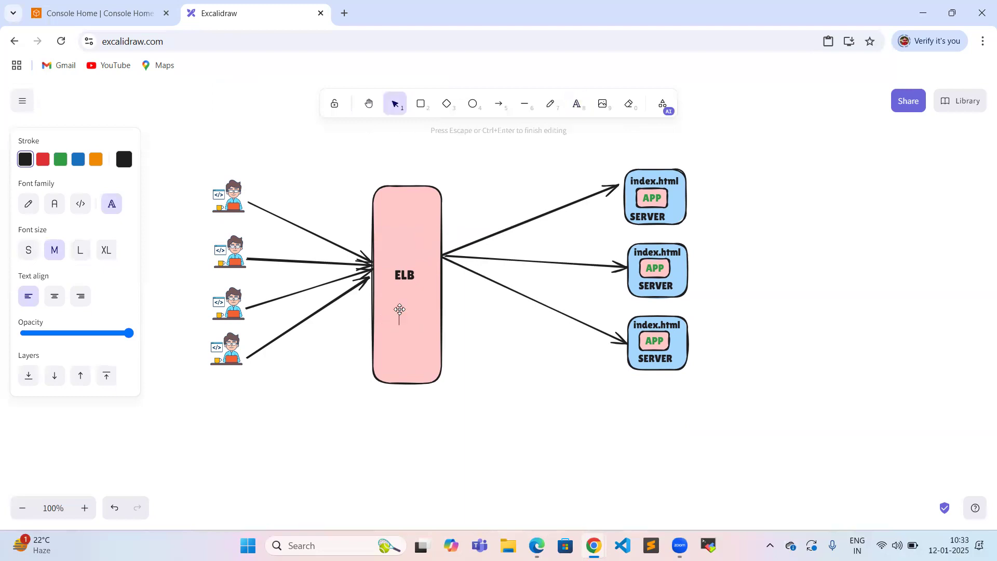
{"action": "type", "text": "DNS"}
{"action": "left_click", "coordinate": [588, 107]}
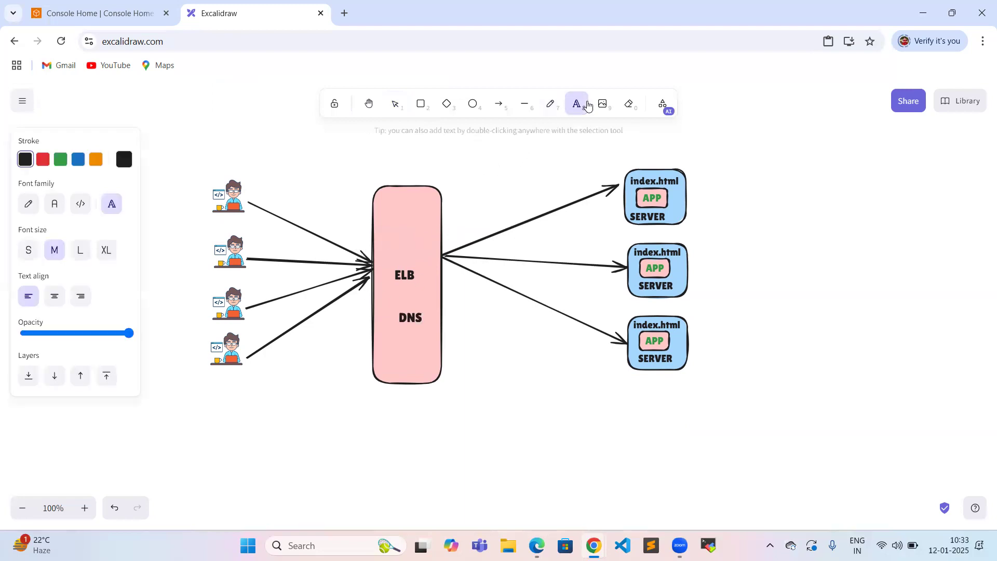